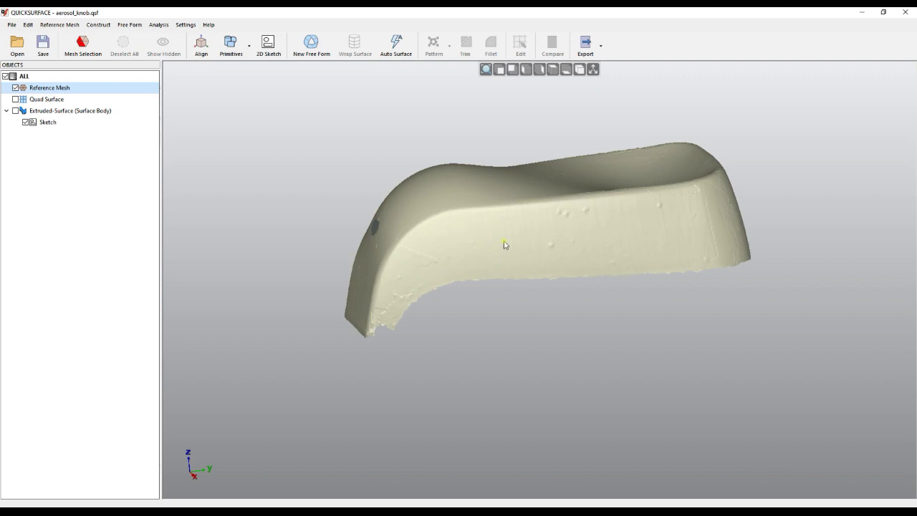
# - Orbit the scanned knob mesh and display the Quad Surface over it
pyautogui.moveTo(511, 242); pyautogui.dragTo(564, 319, button='right')
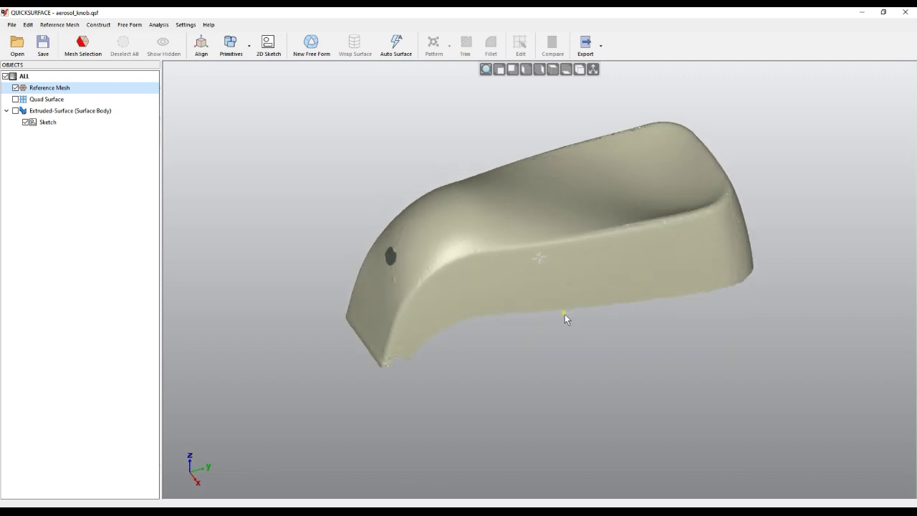
pyautogui.moveTo(561, 280); pyautogui.dragTo(519, 147, button='right')
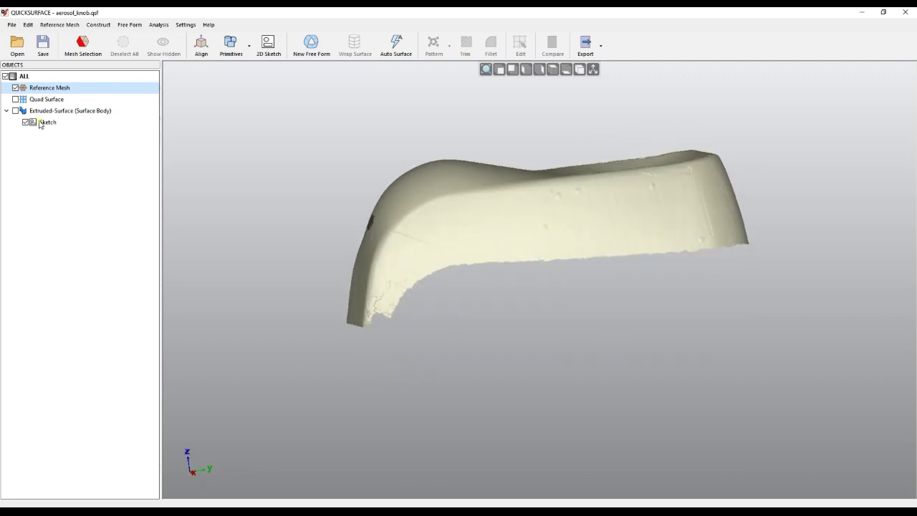
pyautogui.click(15, 100)
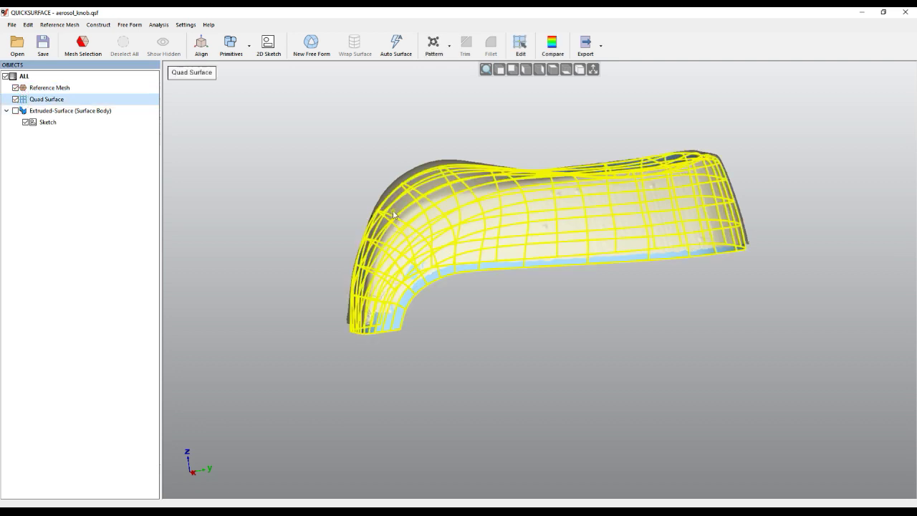
pyautogui.click(560, 332)
pyautogui.scroll(2, 470, 304)
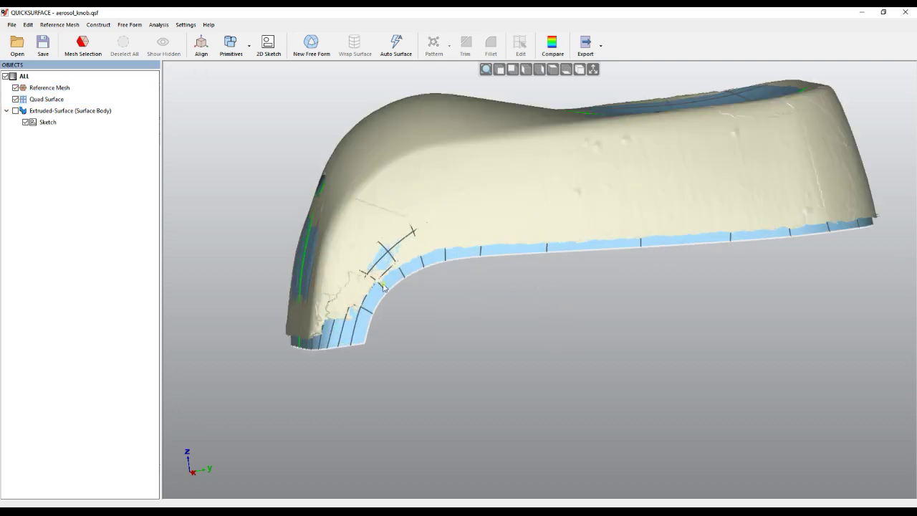
pyautogui.moveTo(565, 333); pyautogui.dragTo(529, 319, button='right')
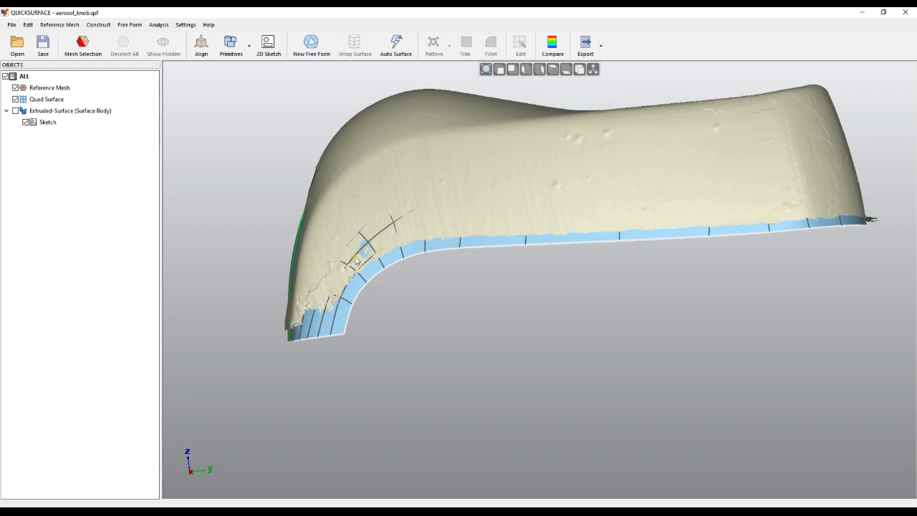
# - Show the Extruded-Surface and box-select it together with the quad surface
pyautogui.click(16, 111)
pyautogui.moveTo(446, 304); pyautogui.dragTo(432, 307, button='right')
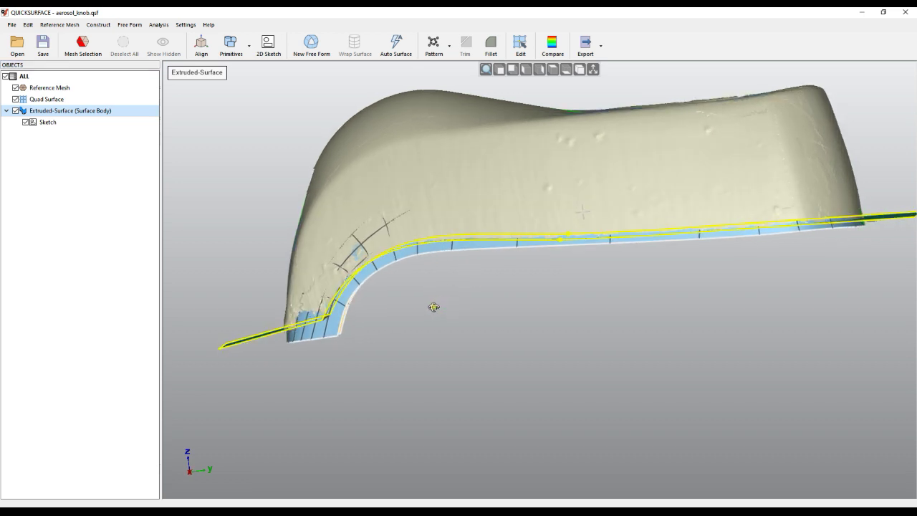
pyautogui.click(467, 293)
pyautogui.moveTo(405, 280); pyautogui.dragTo(417, 203, button='right')
pyautogui.moveTo(517, 389); pyautogui.dragTo(222, 152)
# - Trim the surfaces, discarding the outer sheet, the rim sliver and the leftover piece
pyautogui.click(466, 45)
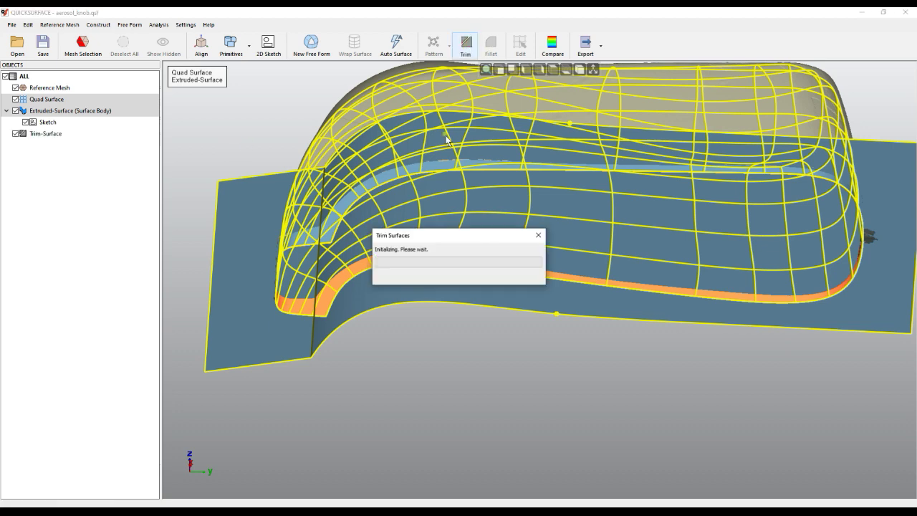
pyautogui.click(389, 149)
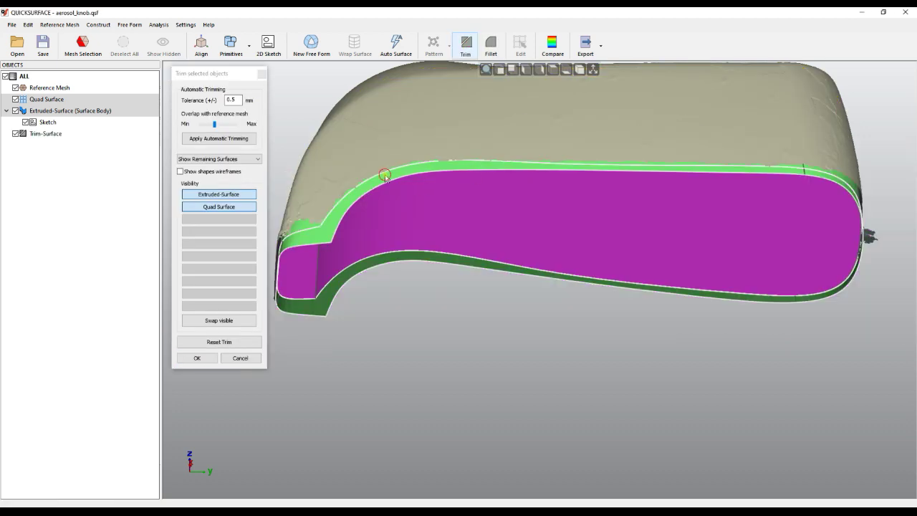
pyautogui.click(384, 188)
pyautogui.click(385, 217)
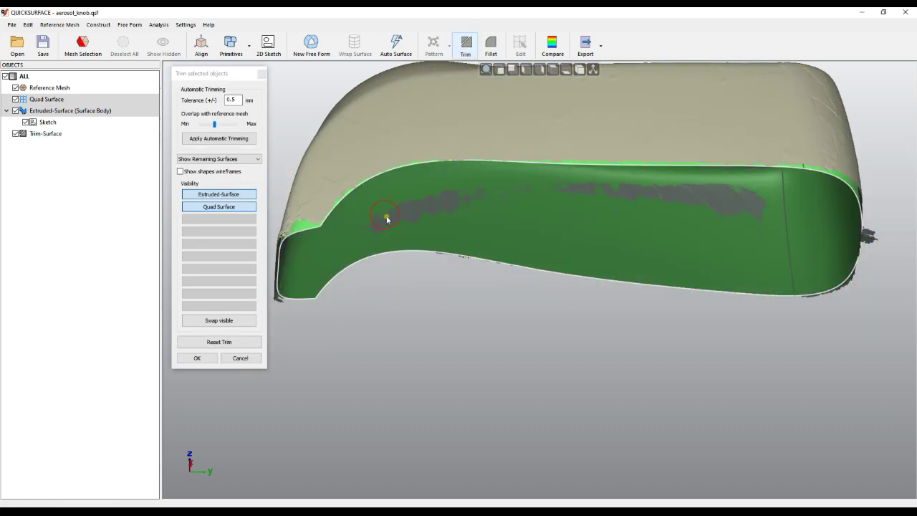
pyautogui.click(200, 360)
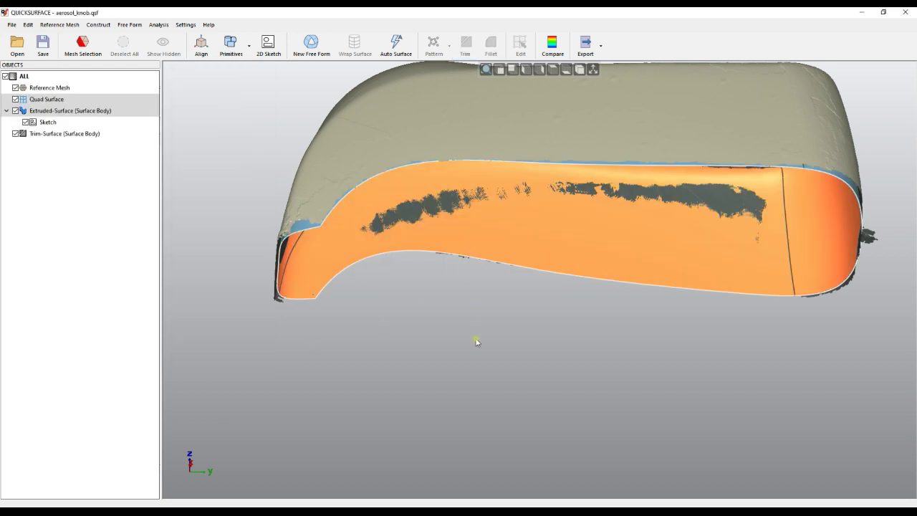
# - Hide the Reference Mesh and inspect the orange Trim-Surface body
pyautogui.moveTo(476, 327); pyautogui.dragTo(475, 283, button='right')
pyautogui.click(15, 87)
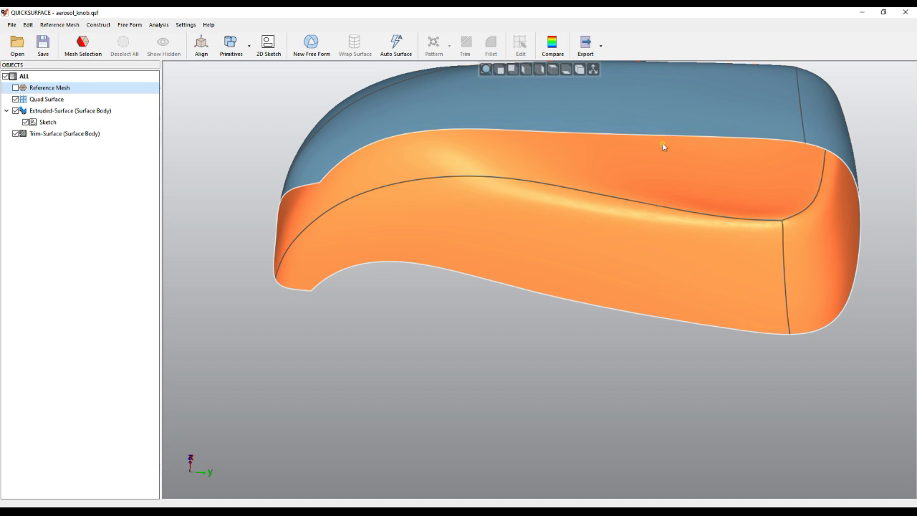
pyautogui.moveTo(668, 112)
pyautogui.mouseDown(button='right')
pyautogui.moveTo(662, 119)
pyautogui.moveTo(676, 83)
pyautogui.moveTo(624, 110)
pyautogui.moveTo(624, 103)
pyautogui.mouseUp(button='right')
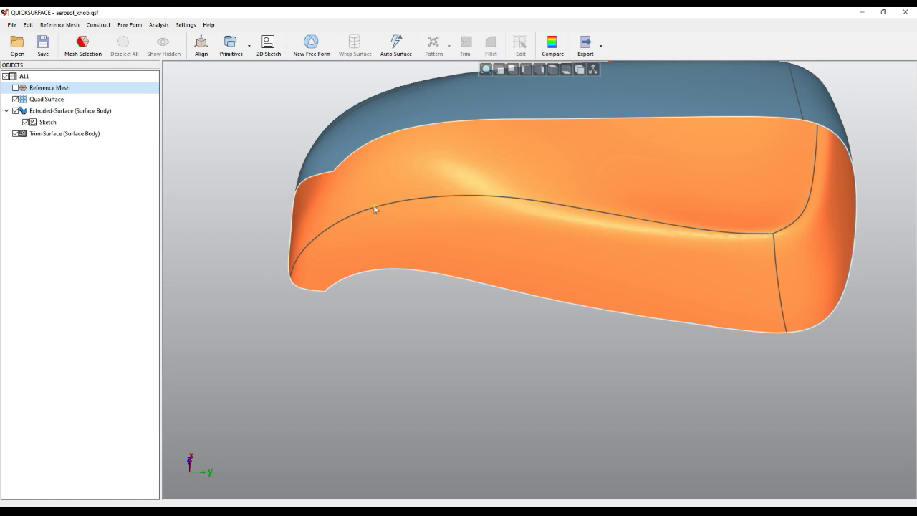
# - Delete the Trim-Surface body, confirming with Yes
pyautogui.rightClick(61, 134)
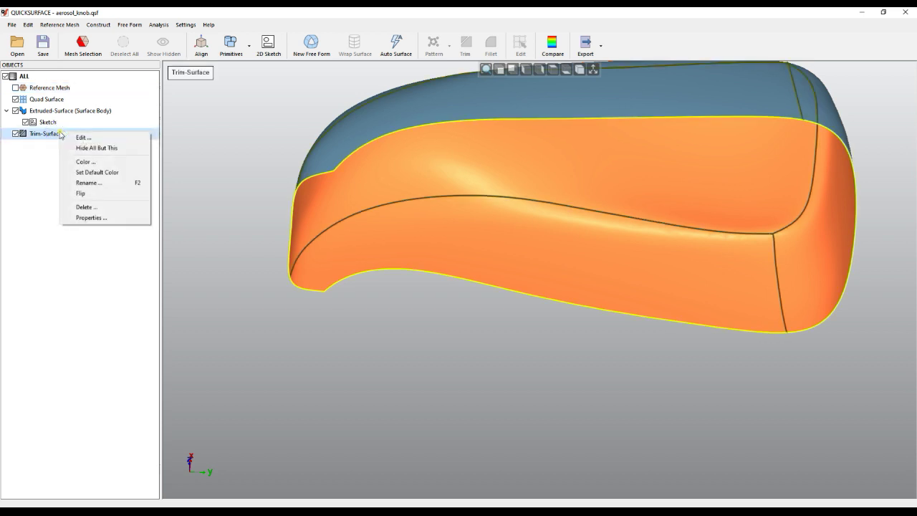
pyautogui.click(88, 206)
pyautogui.click(473, 283)
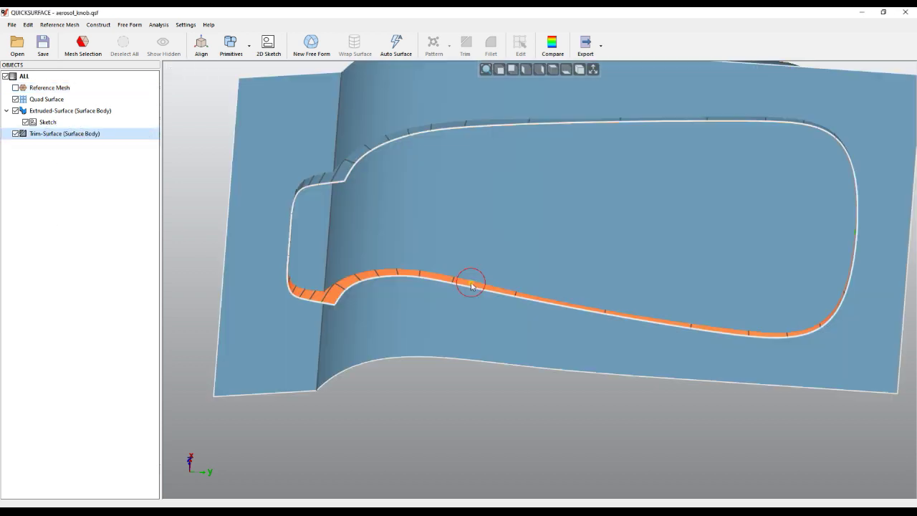
# - Hide the Extruded-Surface so only the quad surface remains visible
pyautogui.scroll(-3, 477, 313)
pyautogui.moveTo(479, 250); pyautogui.dragTo(495, 314, button='right')
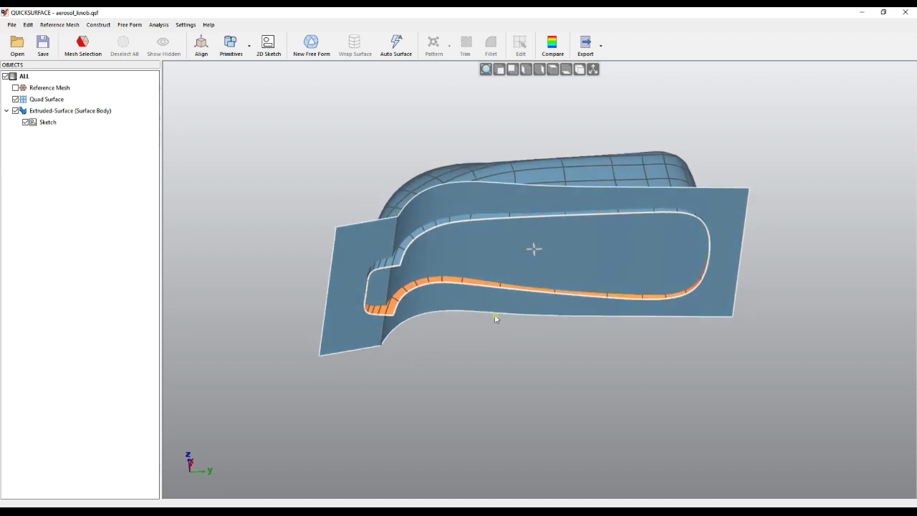
pyautogui.click(15, 112)
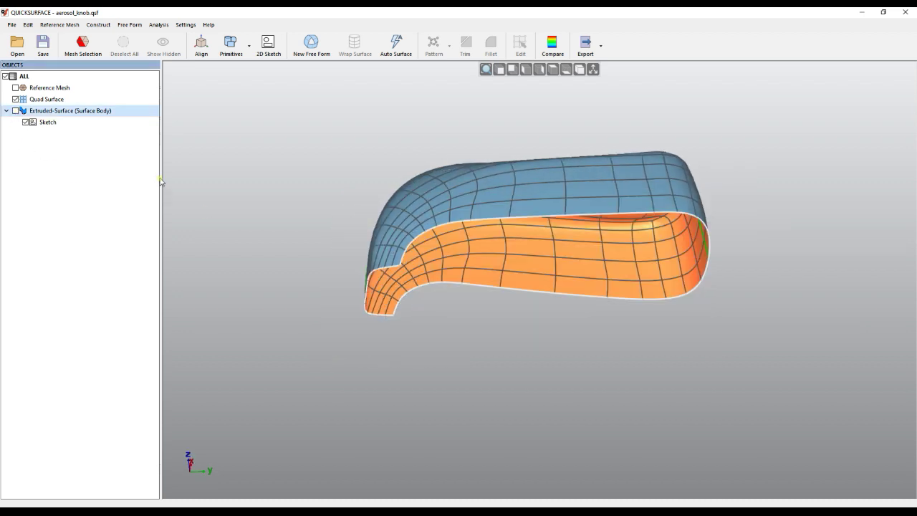
pyautogui.click(257, 192)
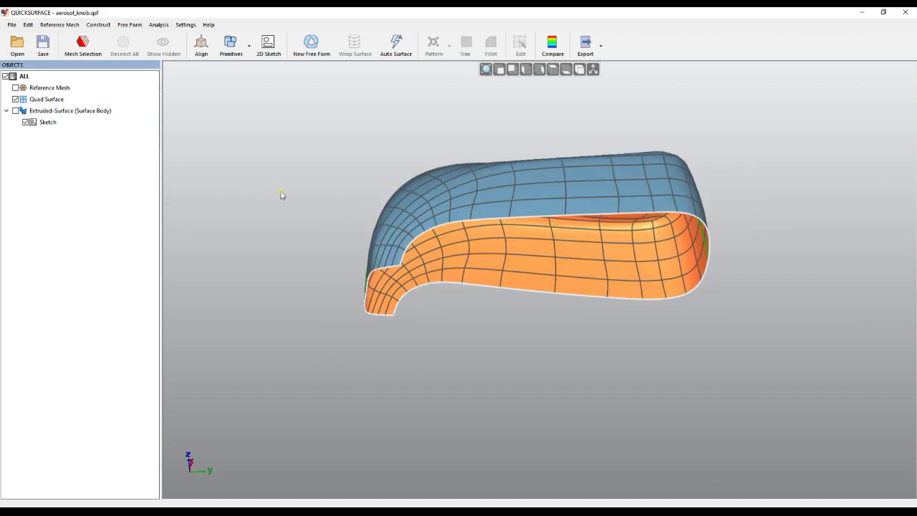
pyautogui.moveTo(407, 151); pyautogui.dragTo(453, 183, button='right')
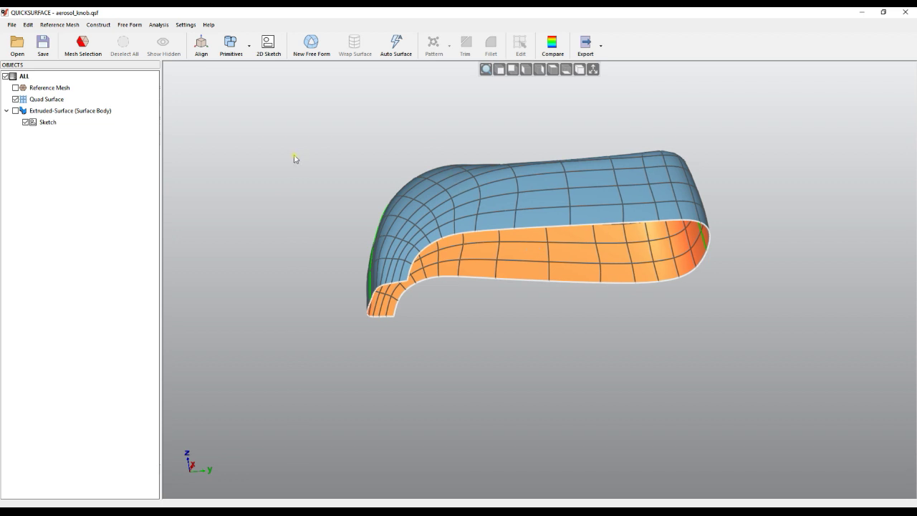
# - Duplicate the Quad Surface to create Quad Surface - Copy
pyautogui.click(45, 101)
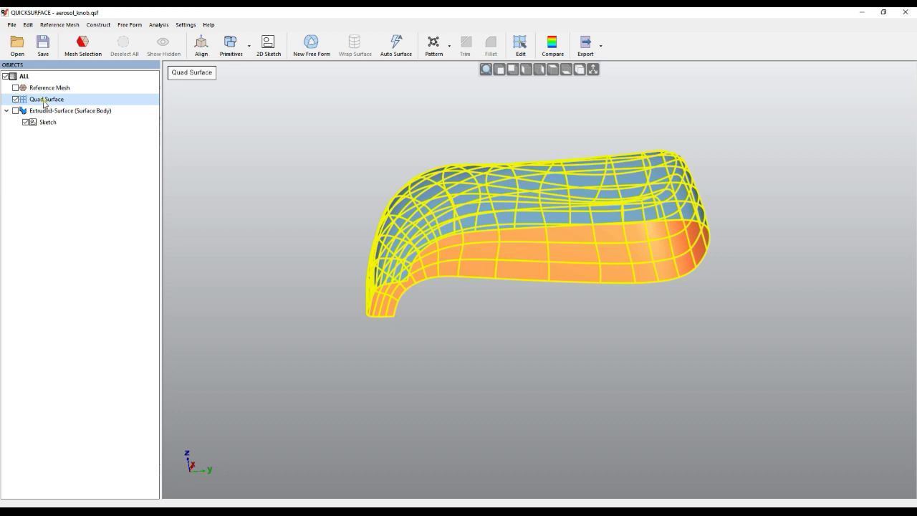
pyautogui.rightClick(45, 104)
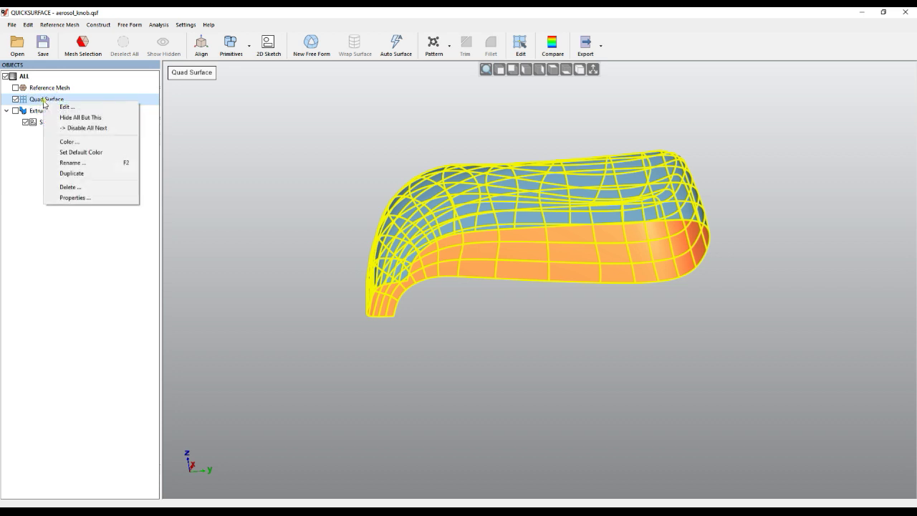
pyautogui.click(71, 176)
pyautogui.click(261, 176)
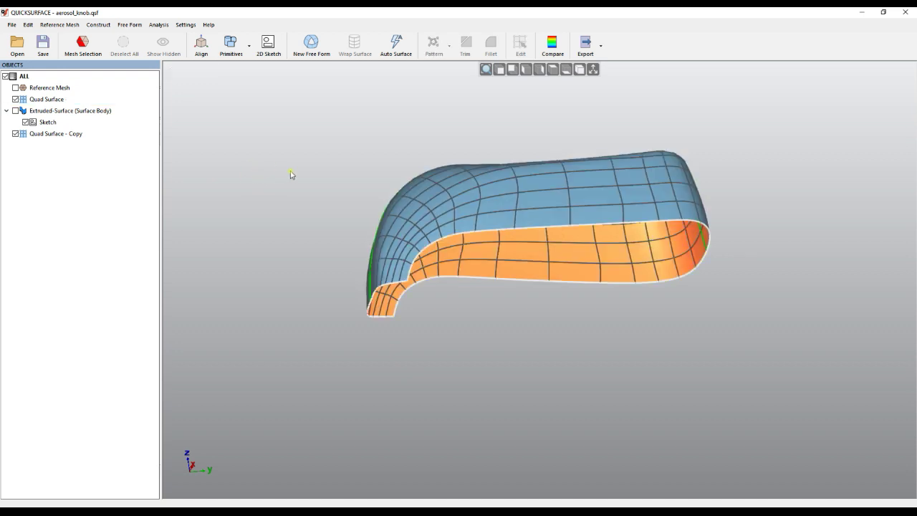
# - Hide the original Quad Surface and open Quad Surface - Copy in Edit Surface
pyautogui.click(15, 99)
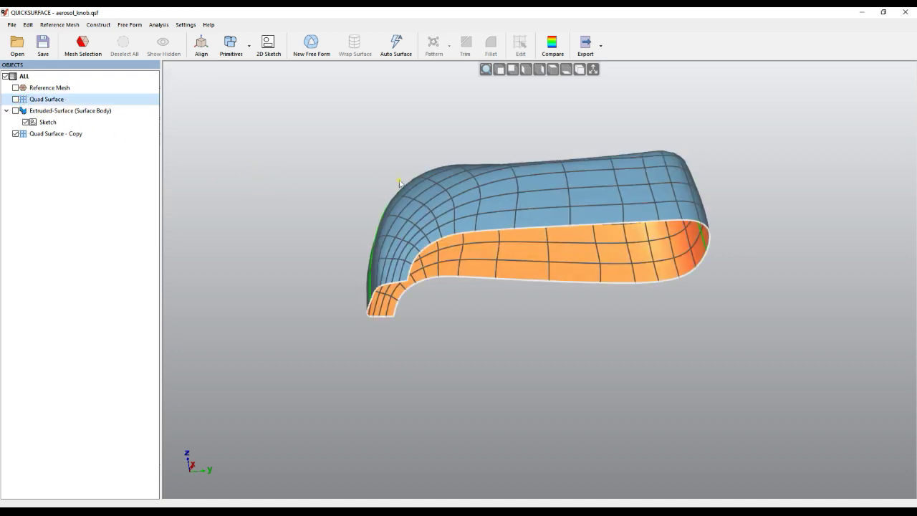
pyautogui.rightClick(67, 134)
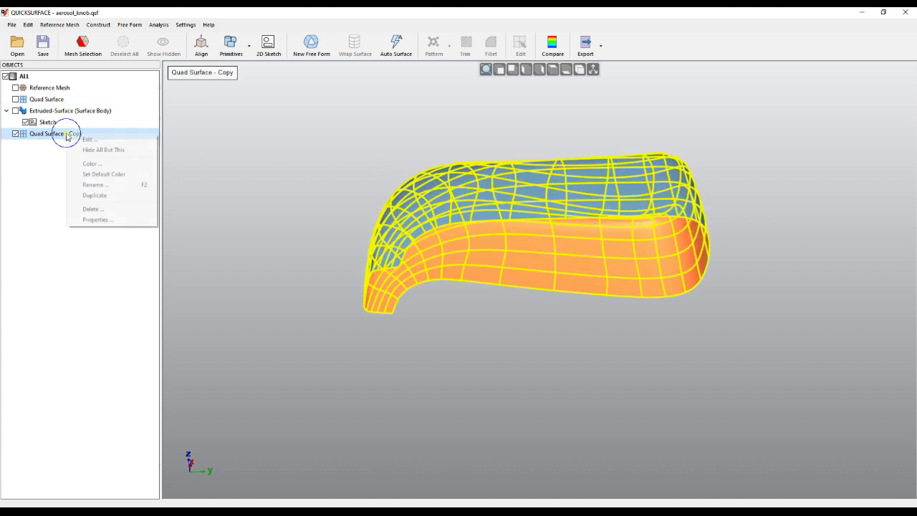
pyautogui.click(103, 140)
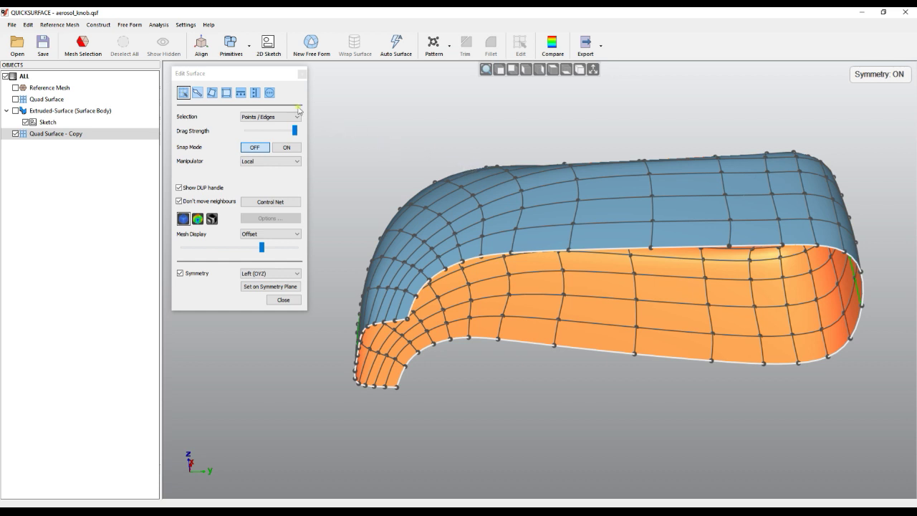
pyautogui.click(269, 93)
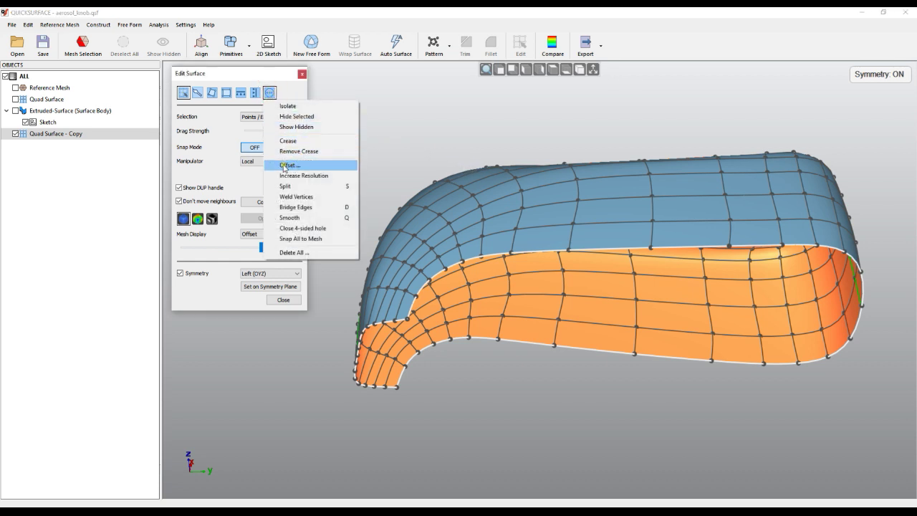
pyautogui.click(291, 166)
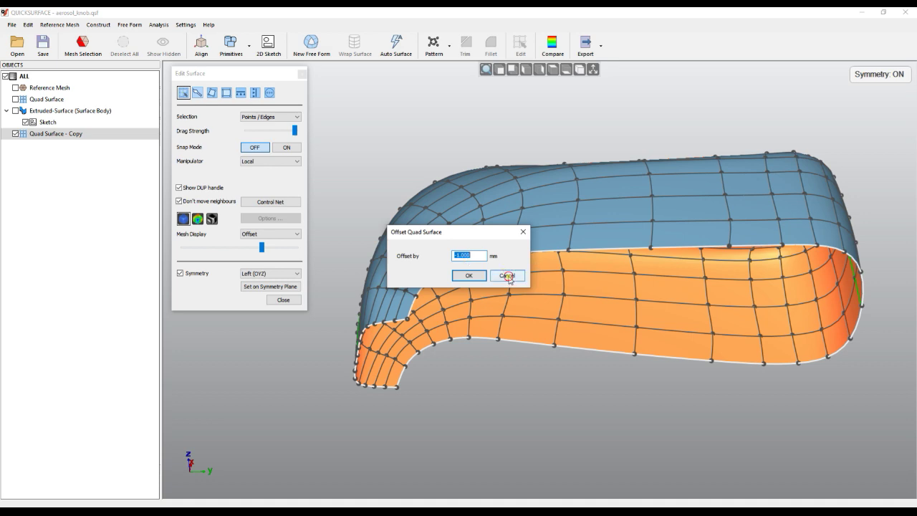
pyautogui.click(507, 276)
pyautogui.scroll(3, 438, 188)
# - With the Control Net on, select and raise control points along the copy's top rim edge
pyautogui.moveTo(472, 223); pyautogui.dragTo(530, 258, button='right')
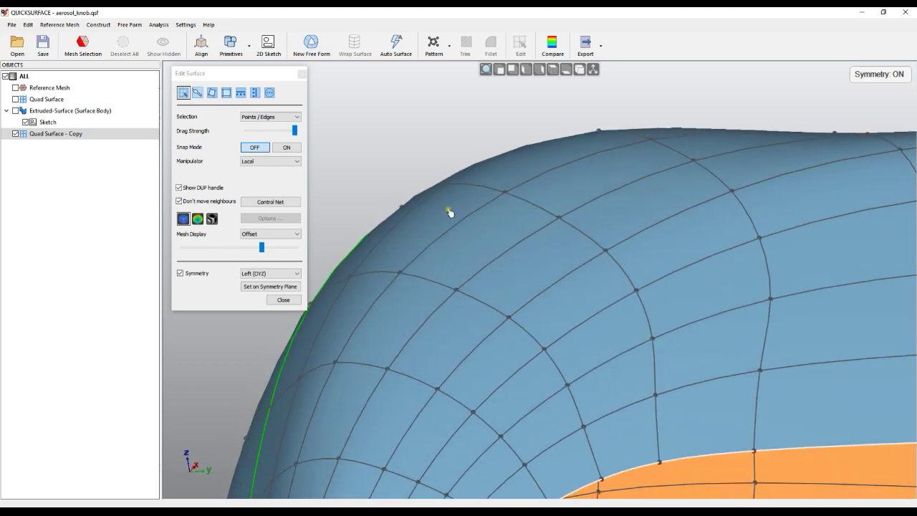
pyautogui.click(269, 207)
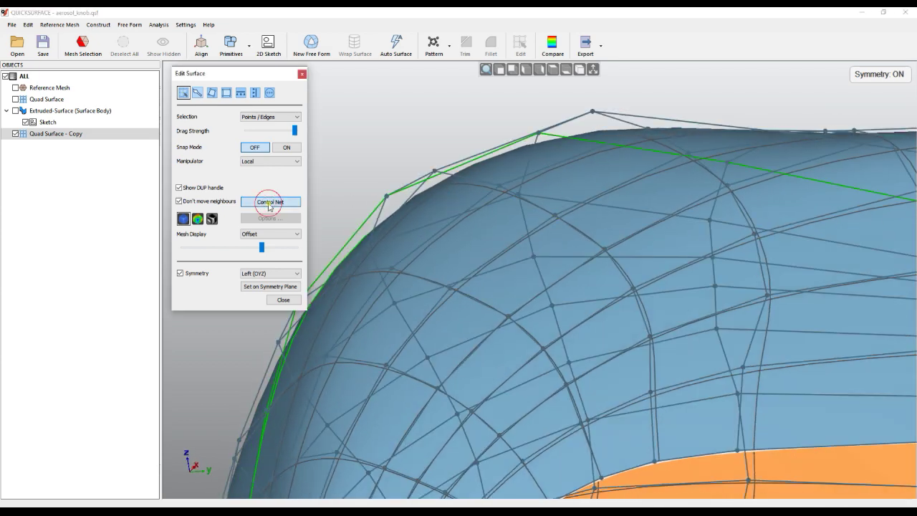
pyautogui.click(499, 187)
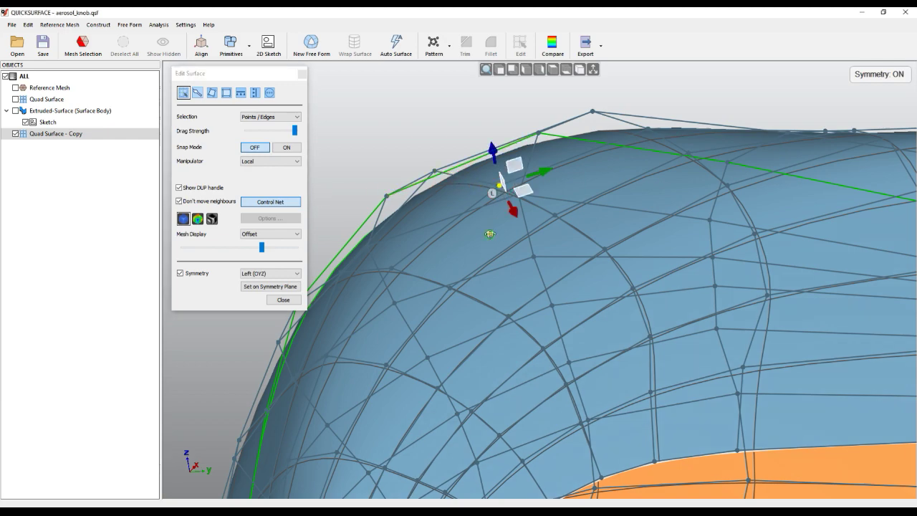
pyautogui.moveTo(491, 231); pyautogui.dragTo(586, 157, button='right')
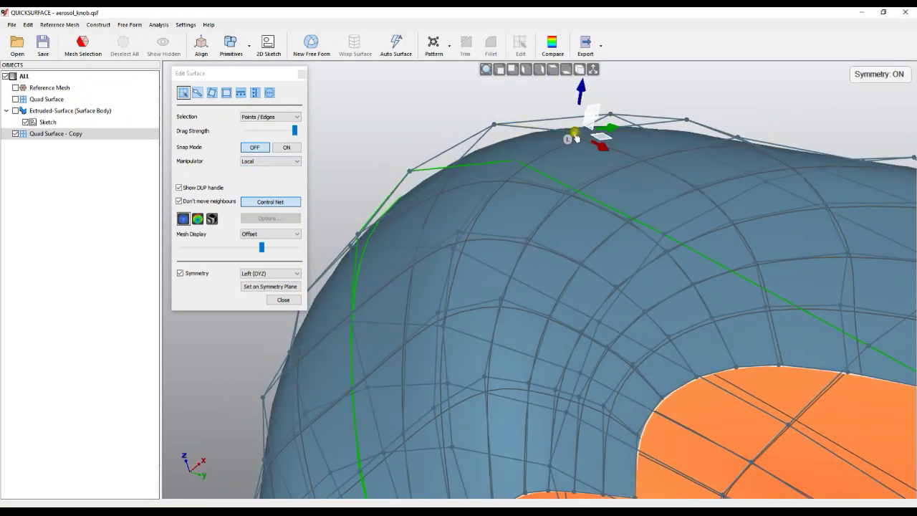
pyautogui.click(688, 189)
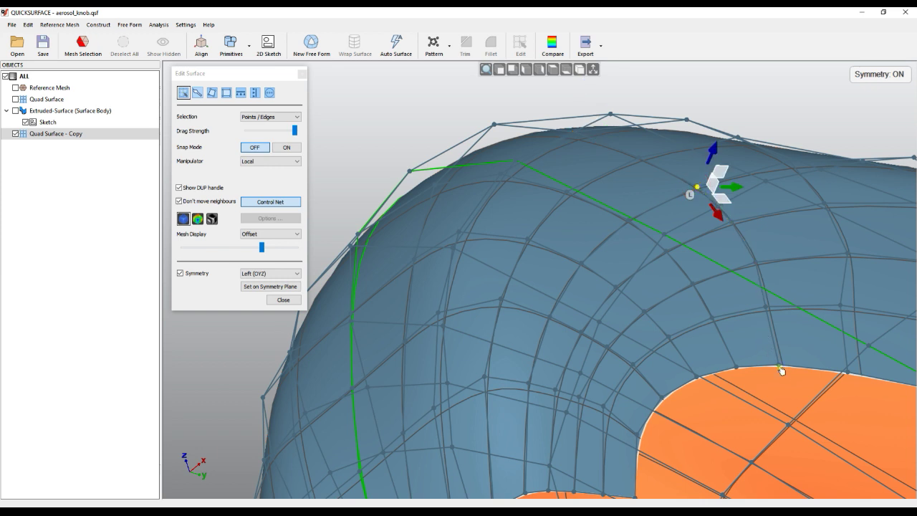
pyautogui.click(779, 365)
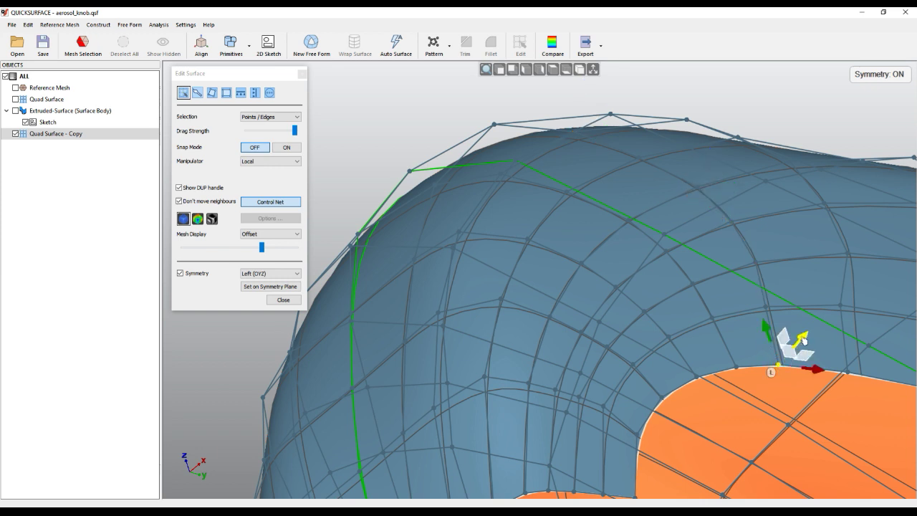
pyautogui.click(609, 113)
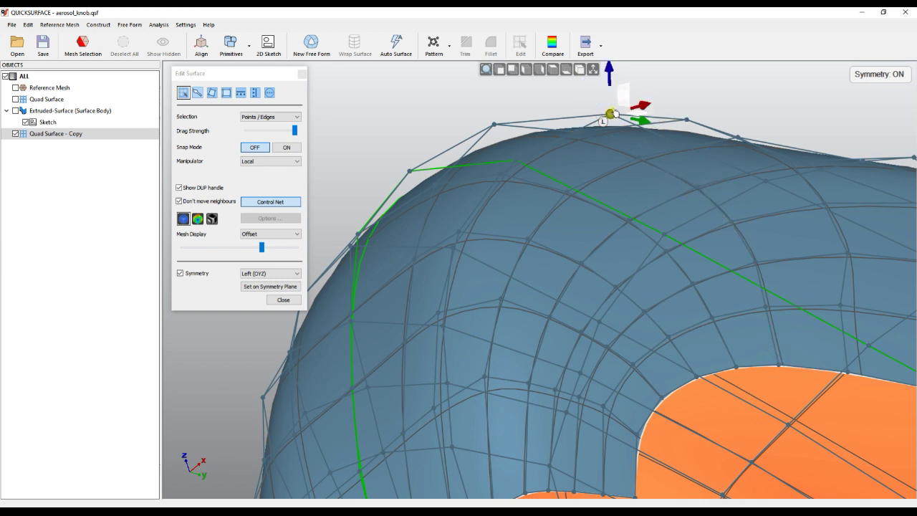
pyautogui.moveTo(538, 158); pyautogui.dragTo(495, 265, button='right')
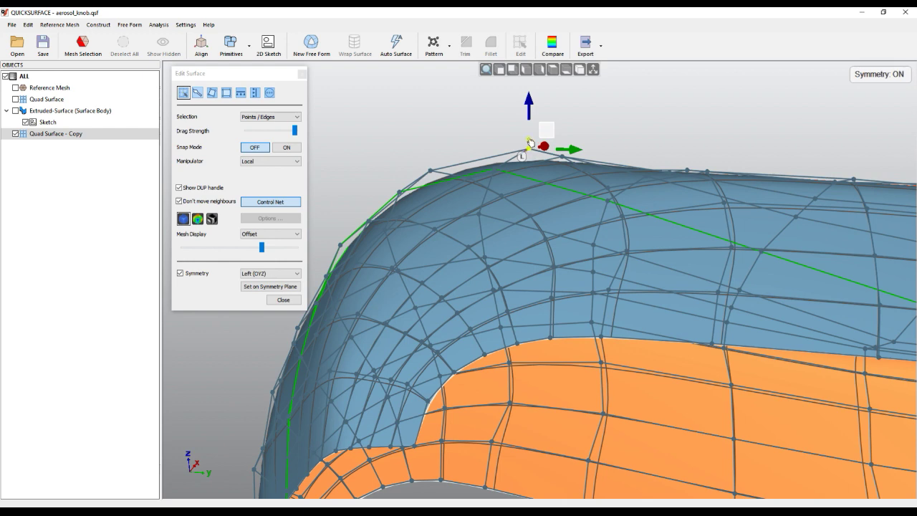
# - Turn off the Control Net cage, zoom out, and clear the point selection
pyautogui.click(270, 202)
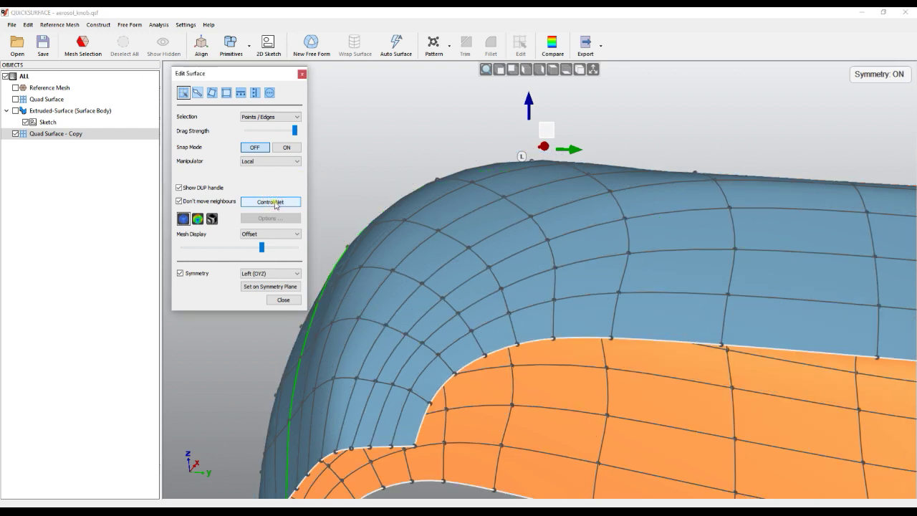
pyautogui.moveTo(430, 237); pyautogui.dragTo(523, 228, button='right')
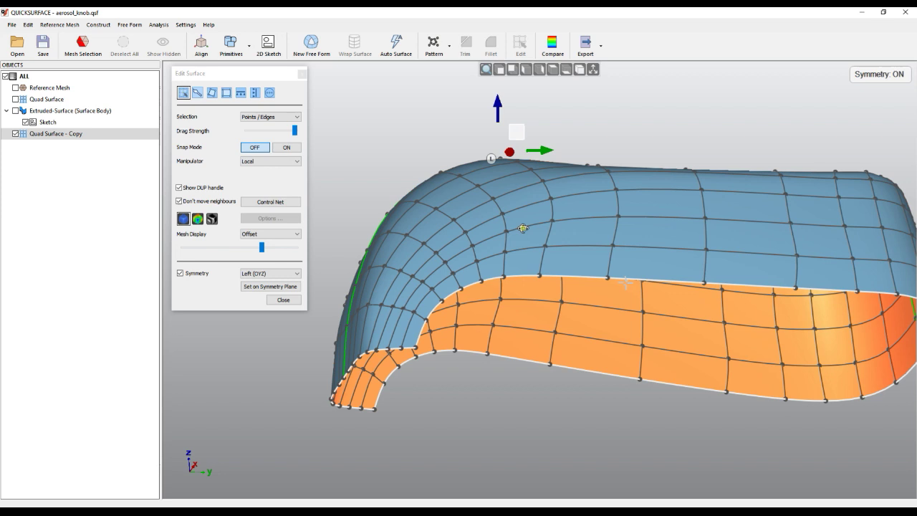
pyautogui.click(349, 166)
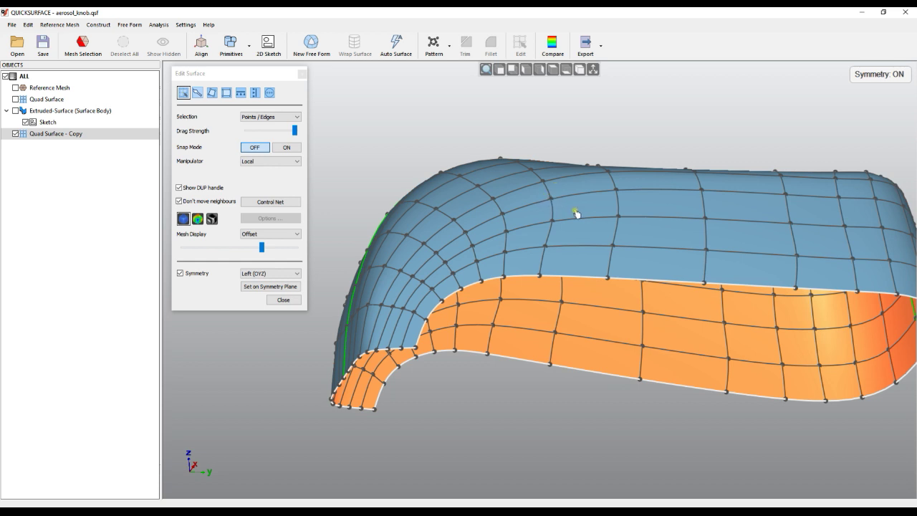
pyautogui.click(269, 93)
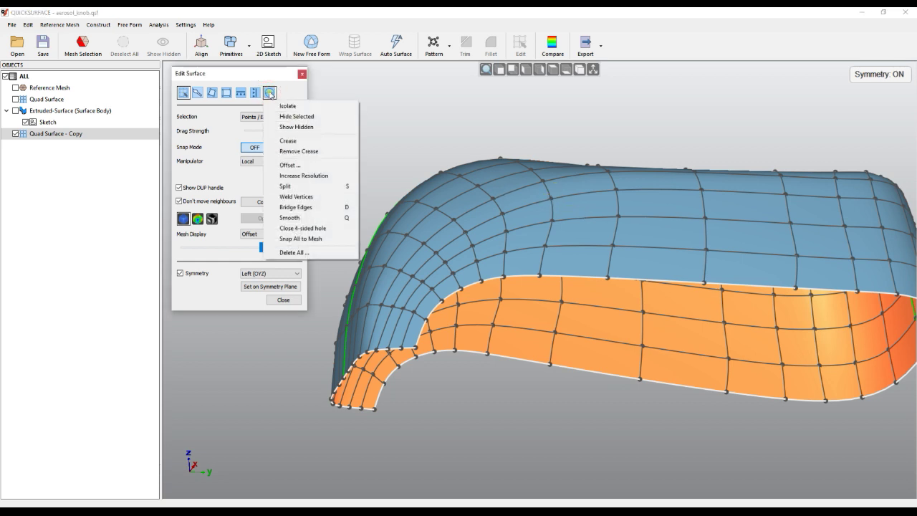
# - Offset the quad surface copy by -1.000 mm
pyautogui.click(295, 165)
pyautogui.click(484, 257)
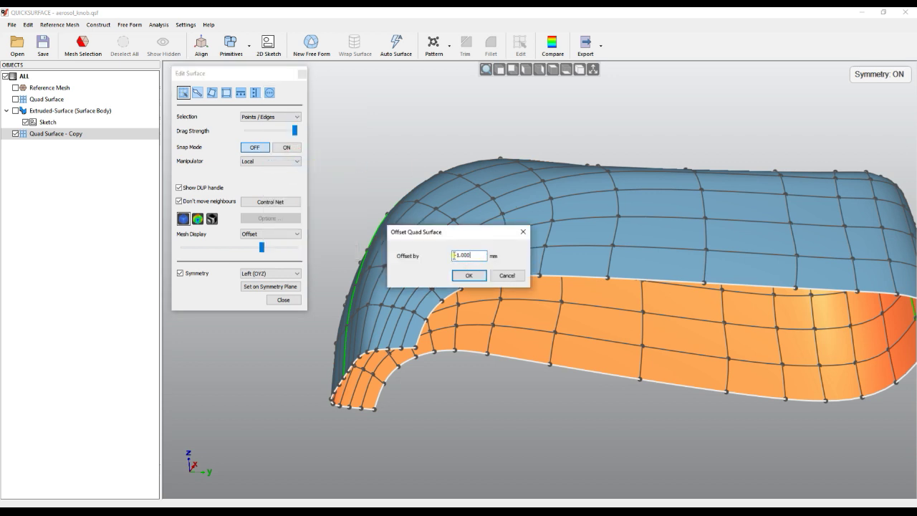
pyautogui.moveTo(454, 255); pyautogui.dragTo(474, 255)
pyautogui.click(470, 274)
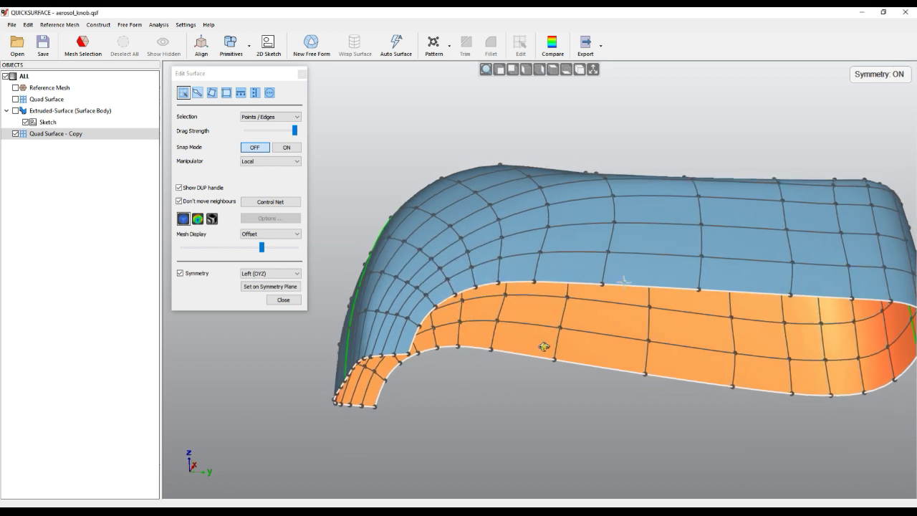
pyautogui.moveTo(544, 347); pyautogui.dragTo(559, 342, button='right')
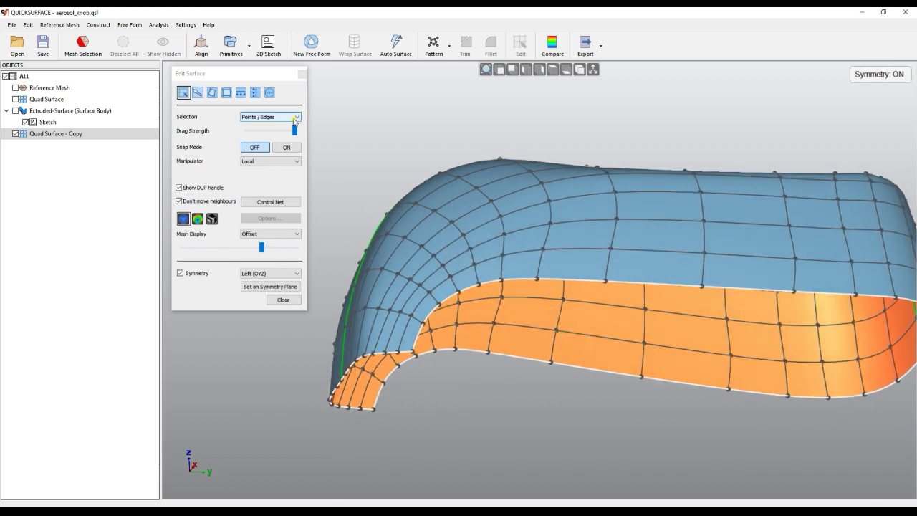
# - Offset the copy again by 2 mm and show the scanned Reference Mesh
pyautogui.click(269, 93)
pyautogui.click(286, 163)
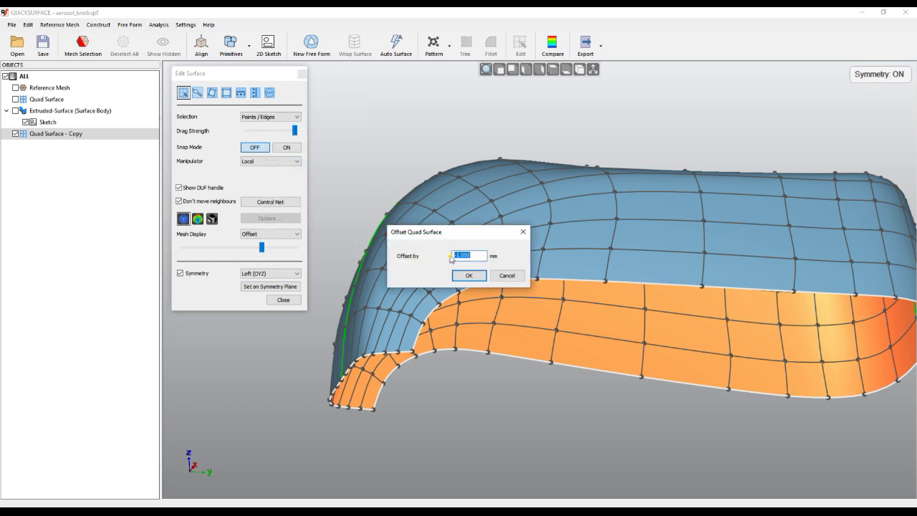
pyautogui.write('2')
pyautogui.click(468, 275)
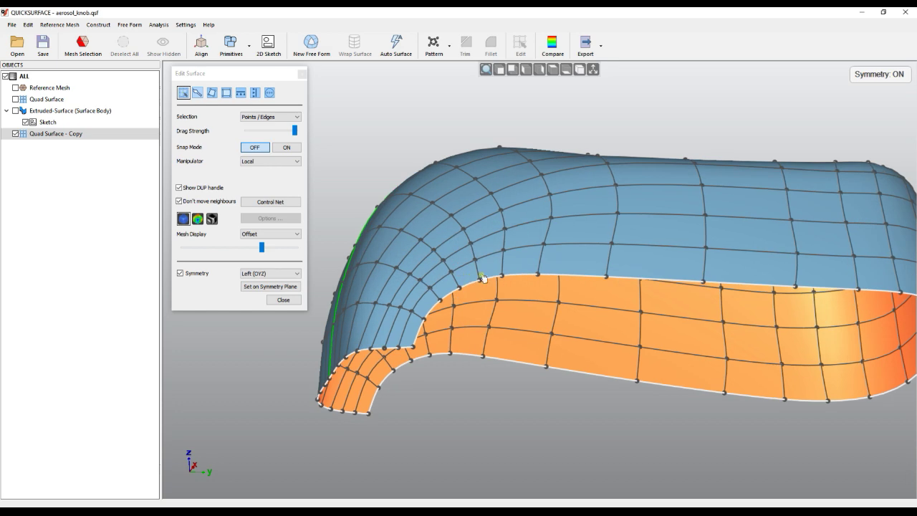
pyautogui.moveTo(509, 196); pyautogui.dragTo(535, 188, button='right')
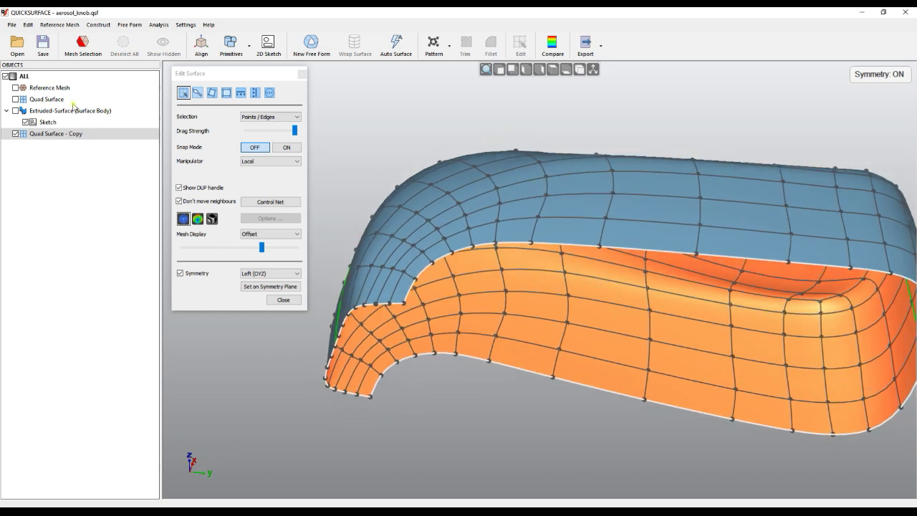
pyautogui.click(16, 87)
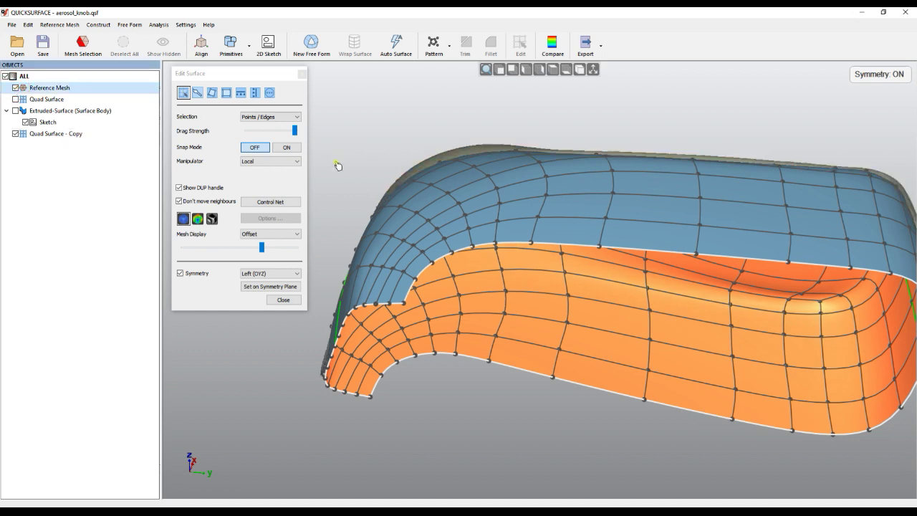
# - Apply another Offset with a negative value to the quad surface copy
pyautogui.moveTo(337, 166); pyautogui.dragTo(457, 86, button='right')
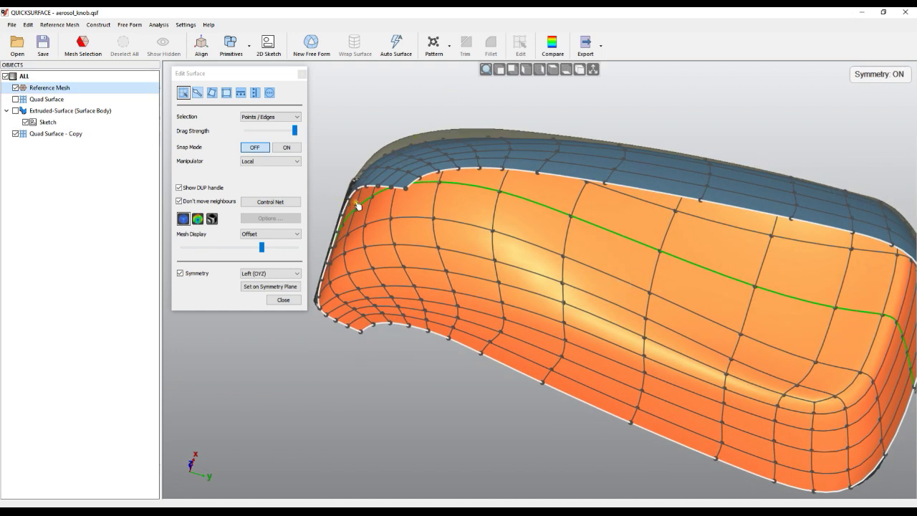
pyautogui.click(269, 93)
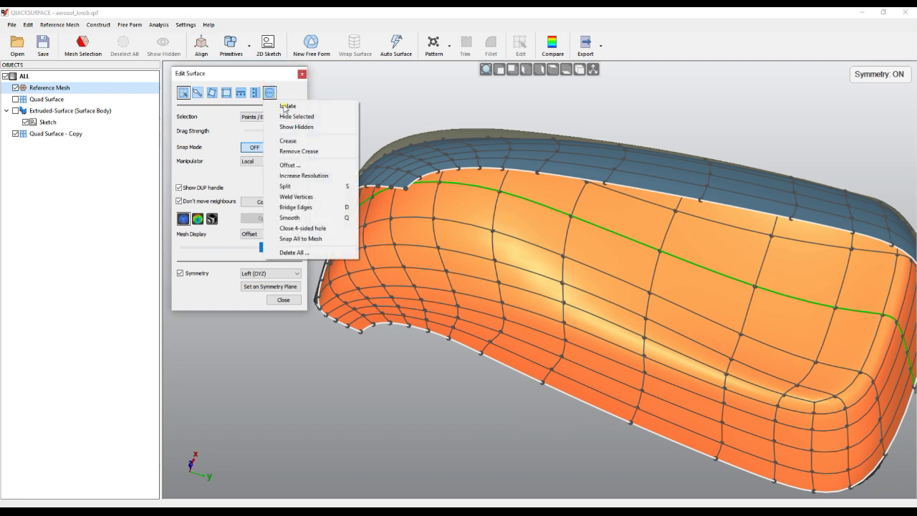
pyautogui.click(291, 165)
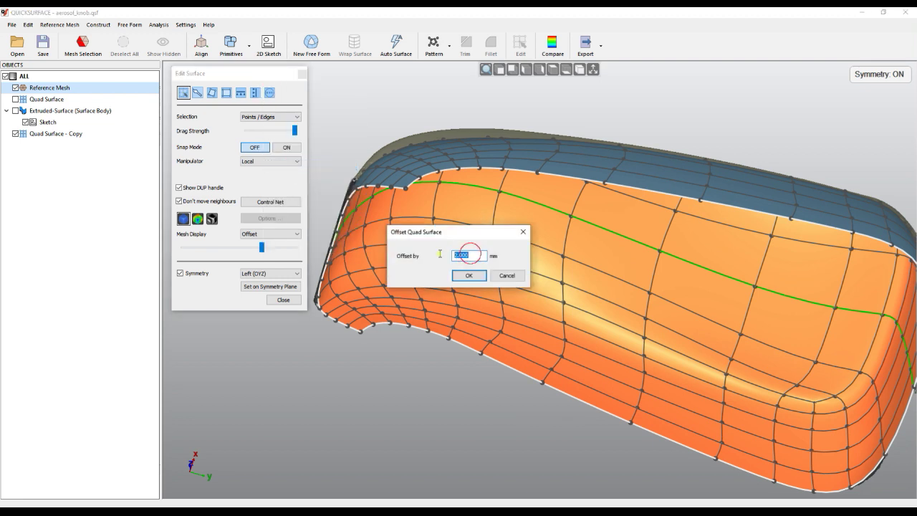
pyautogui.write('-1')
pyautogui.click(469, 275)
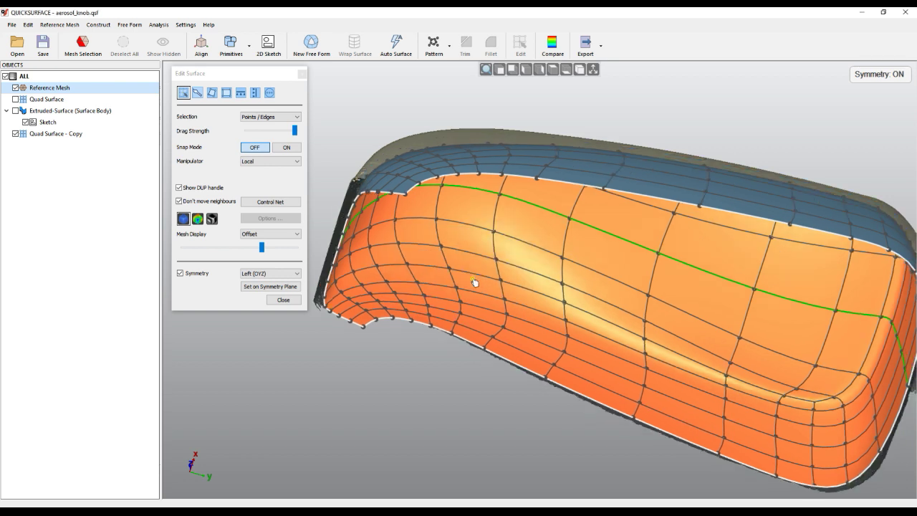
# - Close Edit Surface, show the original Quad Surface, and hide the Reference Mesh
pyautogui.click(283, 299)
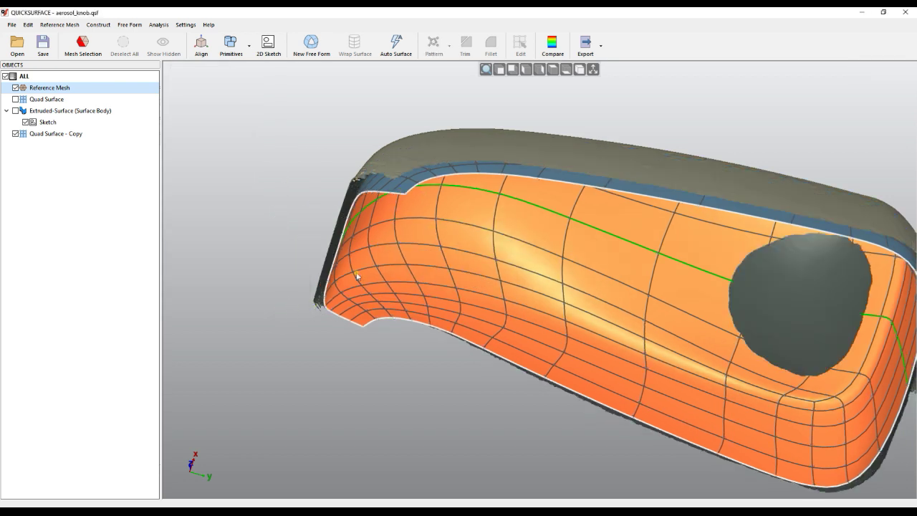
pyautogui.click(15, 99)
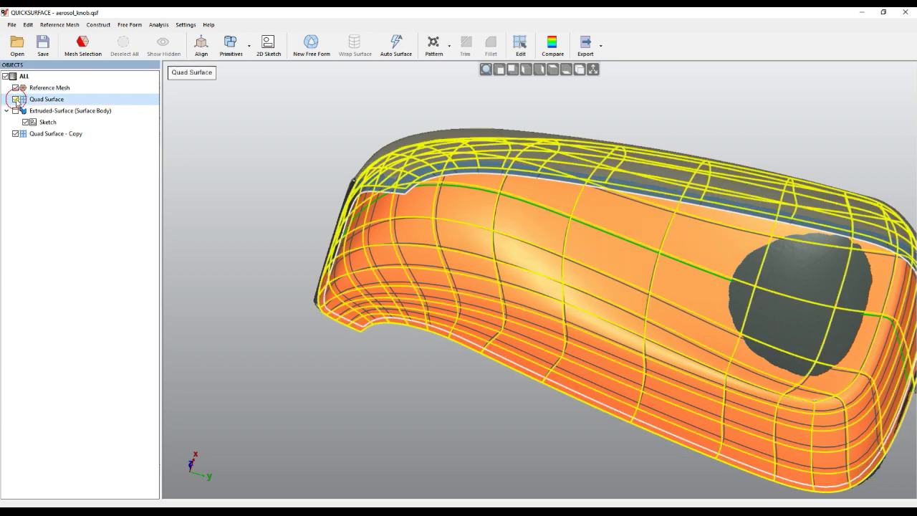
pyautogui.scroll(3, 364, 189)
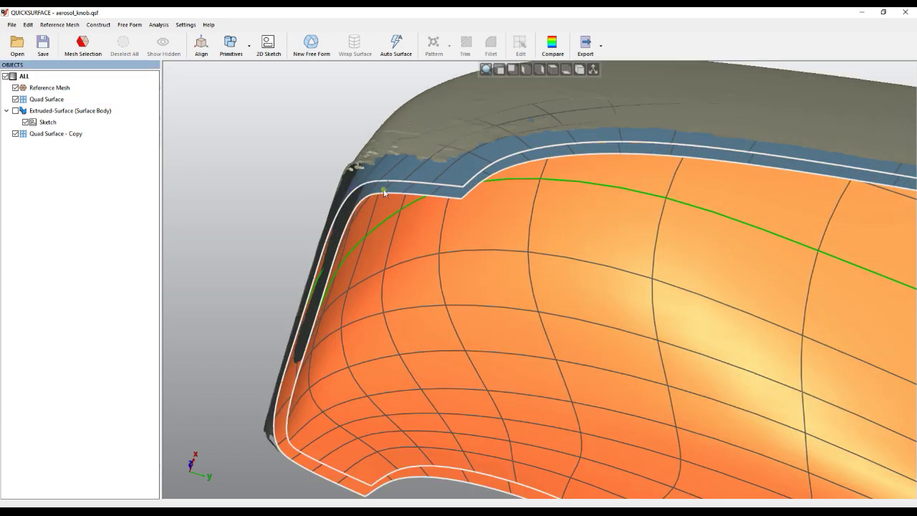
pyautogui.click(17, 90)
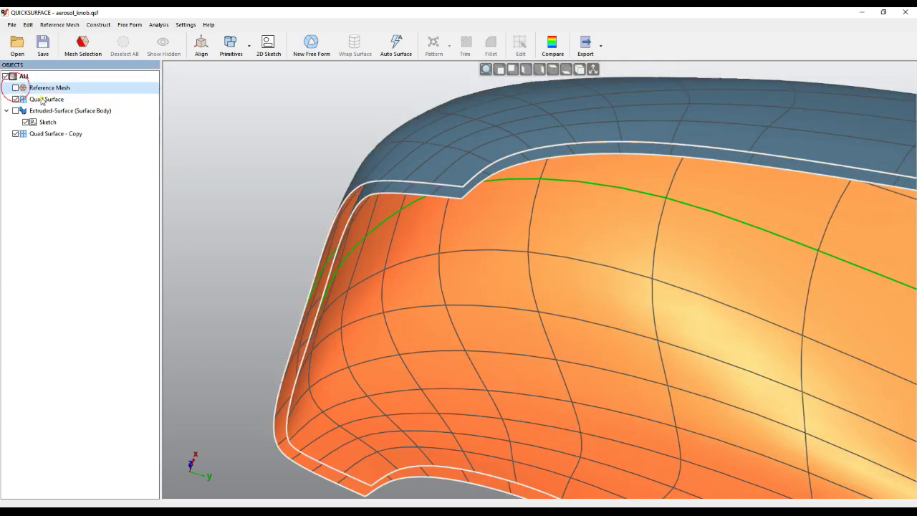
pyautogui.moveTo(473, 212); pyautogui.dragTo(390, 197, button='right')
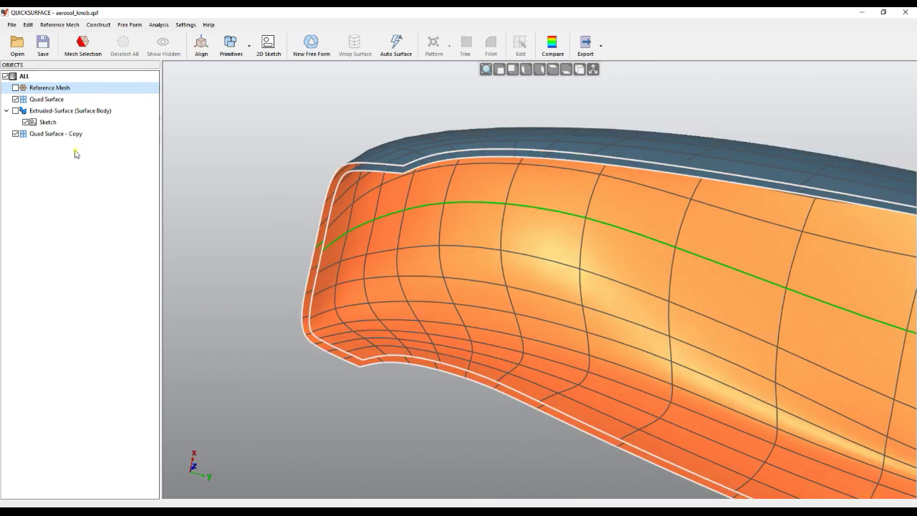
# - Show the Extruded-Surface and box-select it with both quad surfaces
pyautogui.click(16, 110)
pyautogui.scroll(-5, 217, 175)
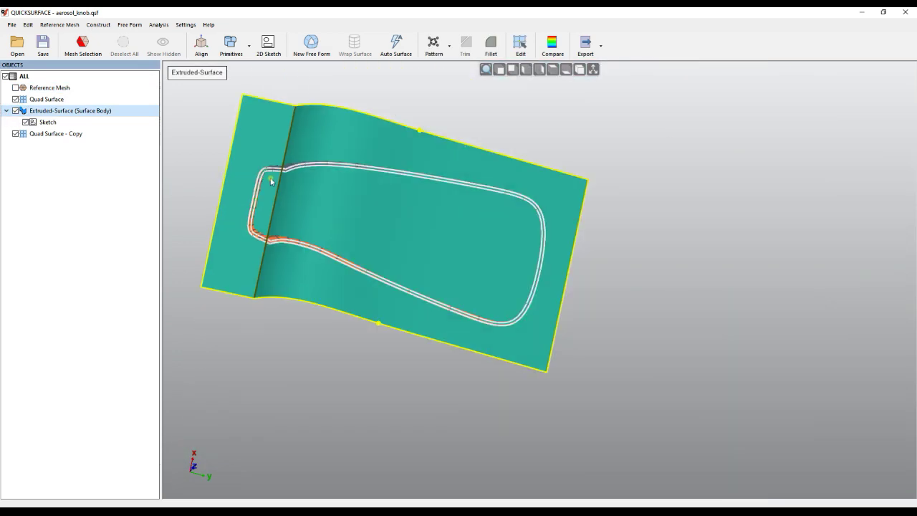
pyautogui.moveTo(266, 178); pyautogui.dragTo(309, 307, button='right')
pyautogui.click(477, 340)
pyautogui.moveTo(638, 365); pyautogui.dragTo(218, 134)
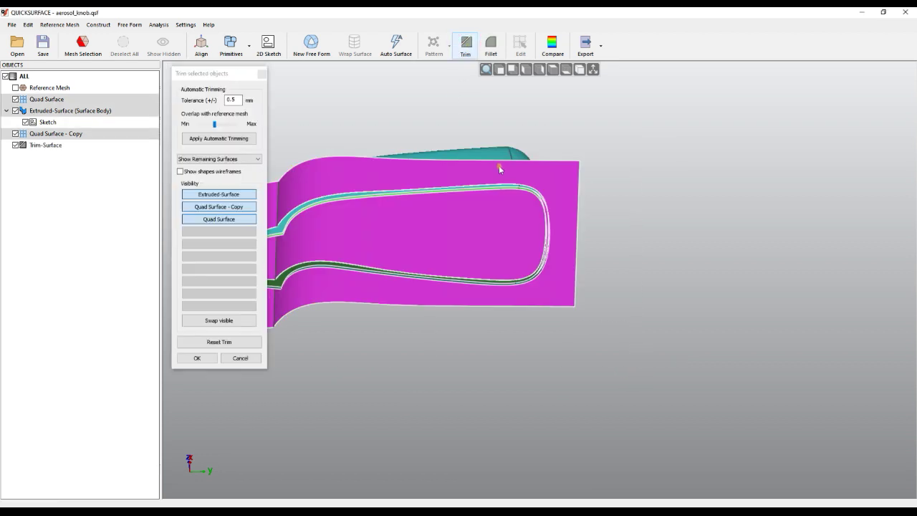
# - Trim them, removing the outer extruded flap and top strip, and confirm with OK
pyautogui.click(573, 194)
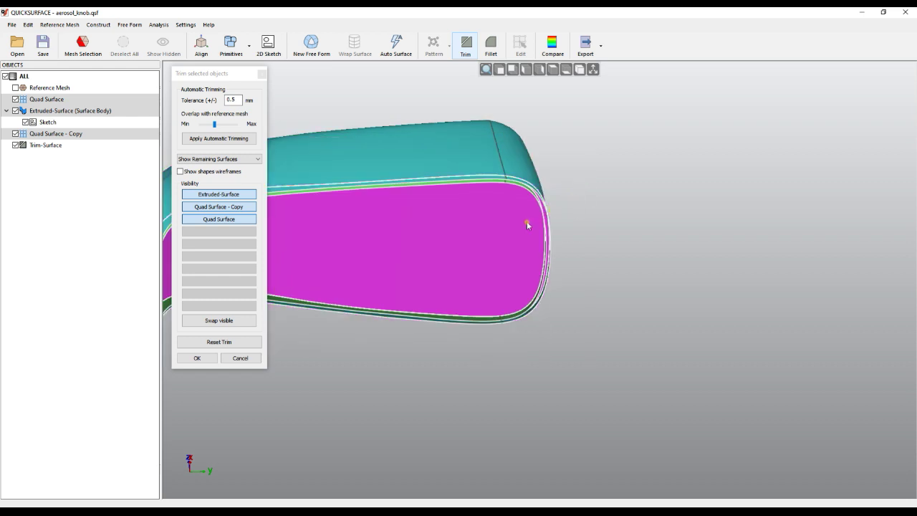
pyautogui.click(526, 221)
pyautogui.scroll(5, 515, 186)
pyautogui.moveTo(502, 202); pyautogui.dragTo(426, 281, button='right')
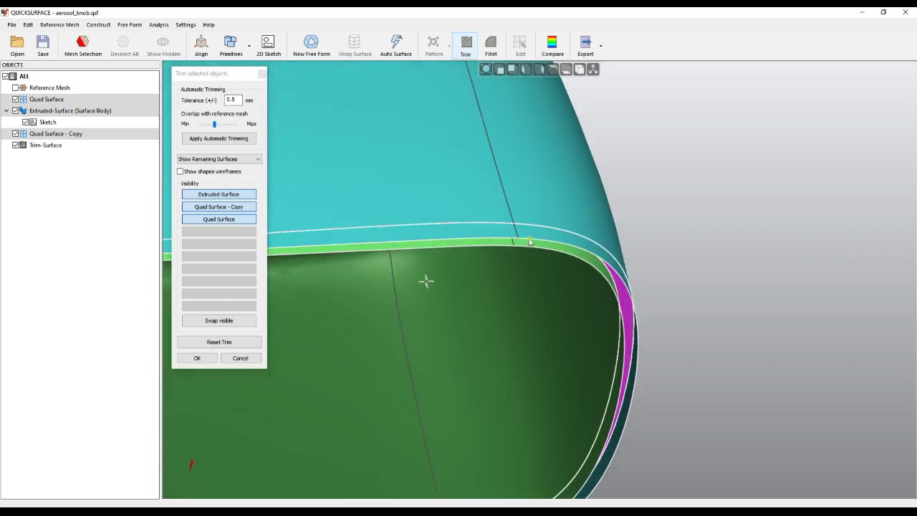
pyautogui.click(564, 245)
pyautogui.scroll(-5, 669, 266)
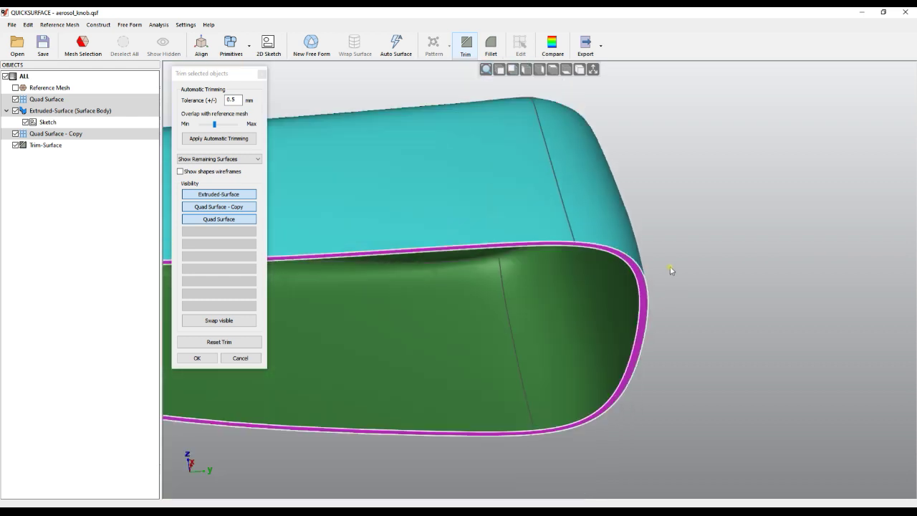
pyautogui.moveTo(669, 269); pyautogui.dragTo(430, 301, button='right')
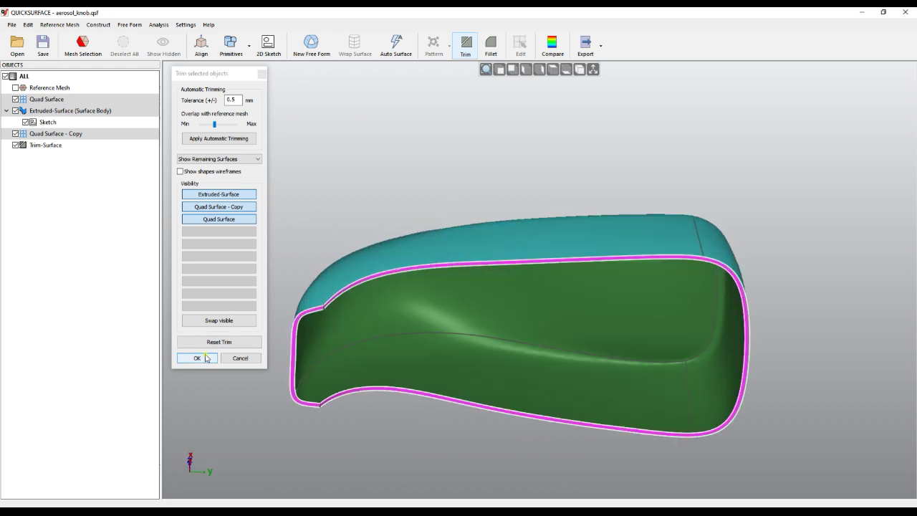
pyautogui.click(199, 358)
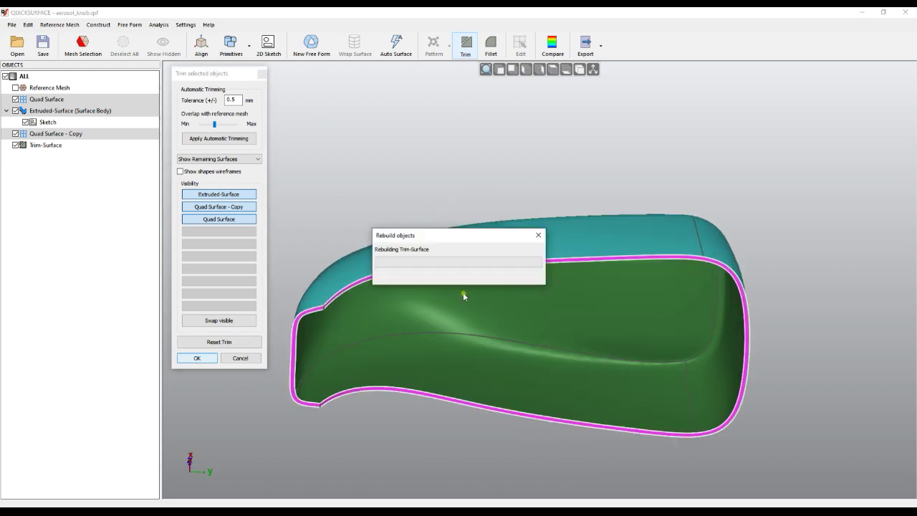
# - Orbit and zoom around the rebuilt Trim-Surface solid body to inspect its thin walls
pyautogui.moveTo(506, 311); pyautogui.dragTo(446, 258, button='right')
pyautogui.scroll(-3, 474, 351)
pyautogui.scroll(5, 473, 354)
pyautogui.moveTo(473, 354); pyautogui.dragTo(415, 326, button='right')
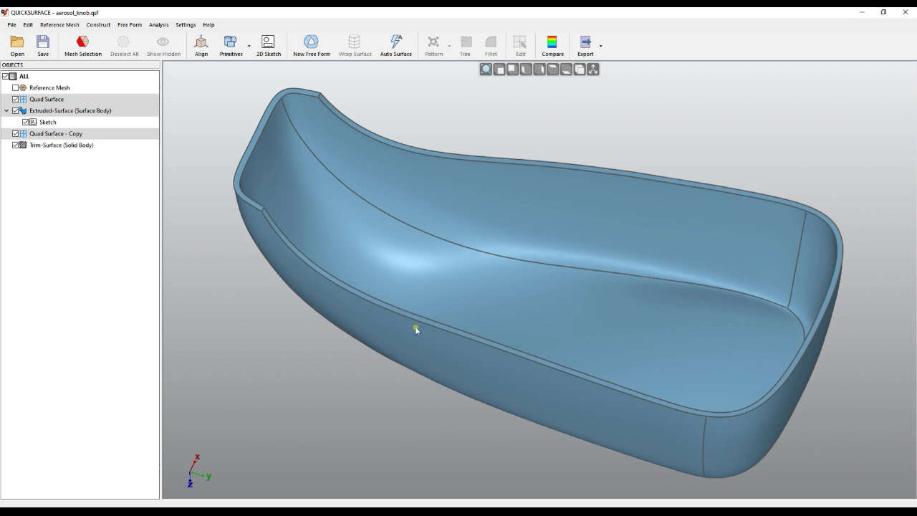